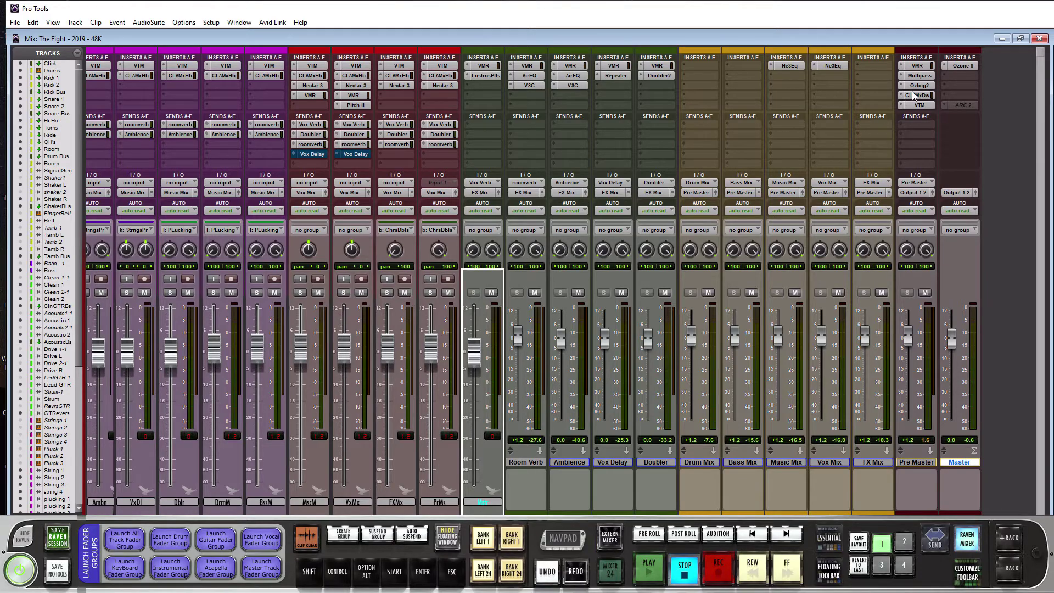
Insert Tonal Balance Control 2 (stereo) on the Master after Ozone 8, opening its window
click(947, 75)
mouse_move(961, 107)
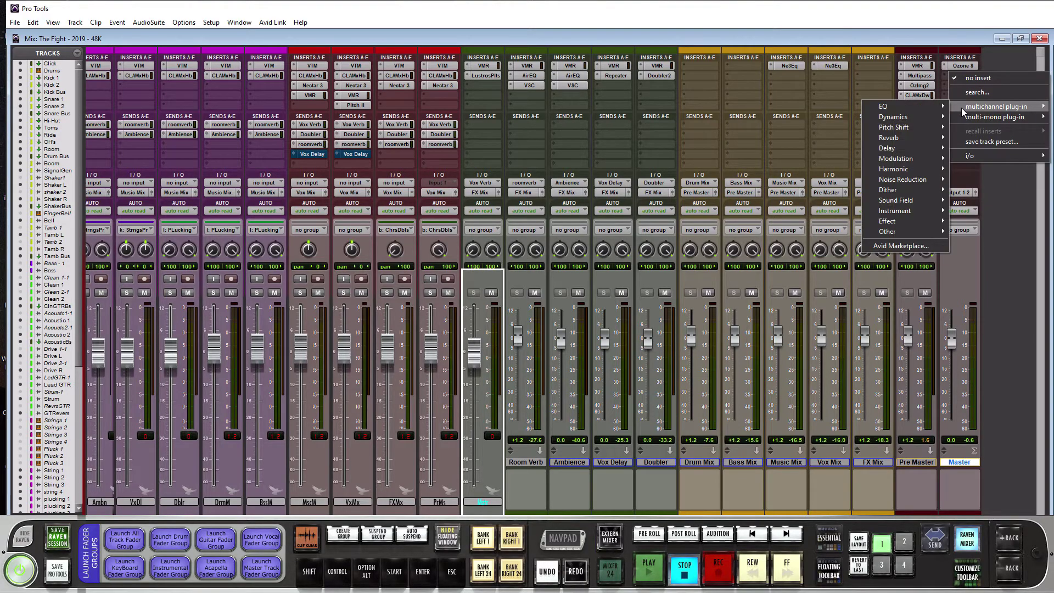
mouse_move(906, 105)
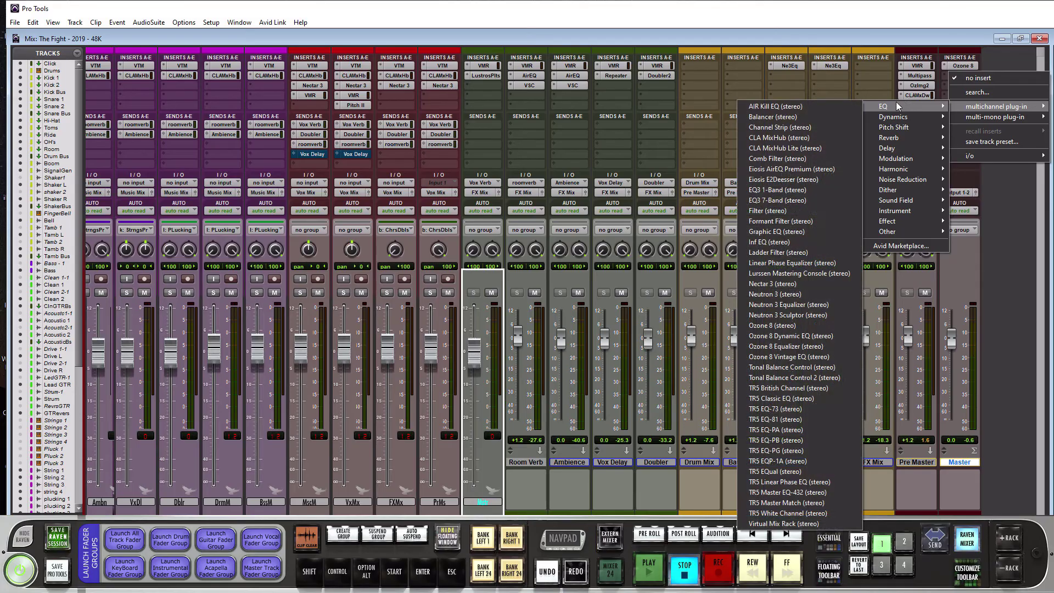
click(799, 378)
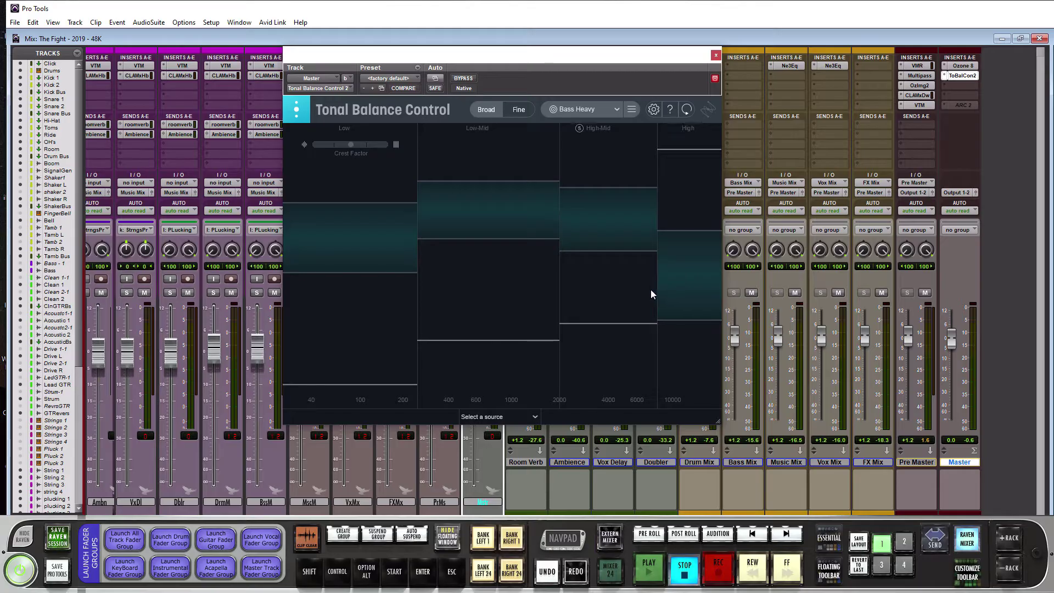
click(519, 108)
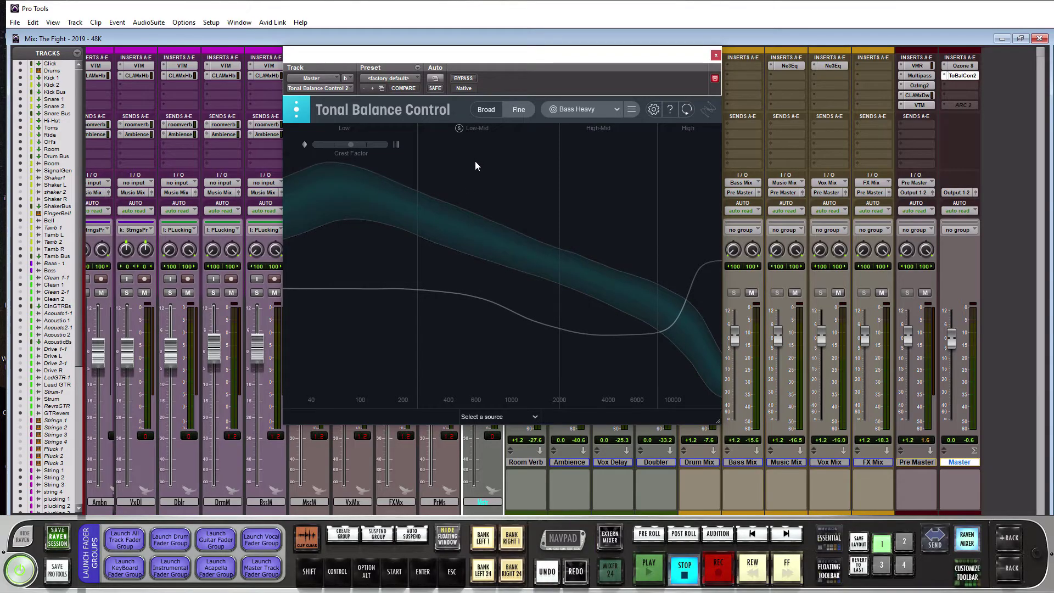
click(482, 110)
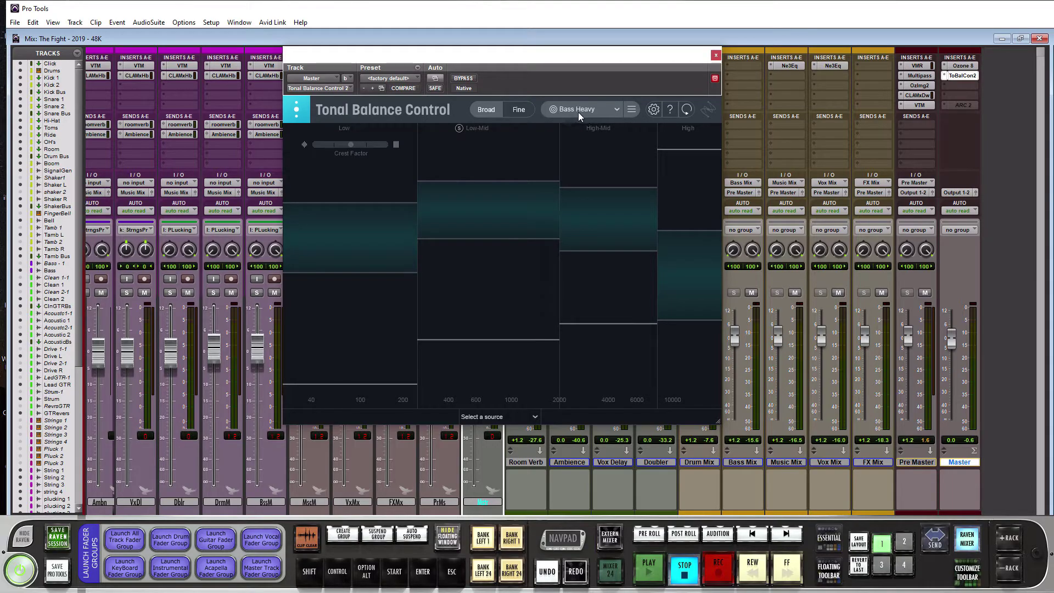
Switch Tonal Balance Control's target curve from Bass Heavy to Rock
click(616, 112)
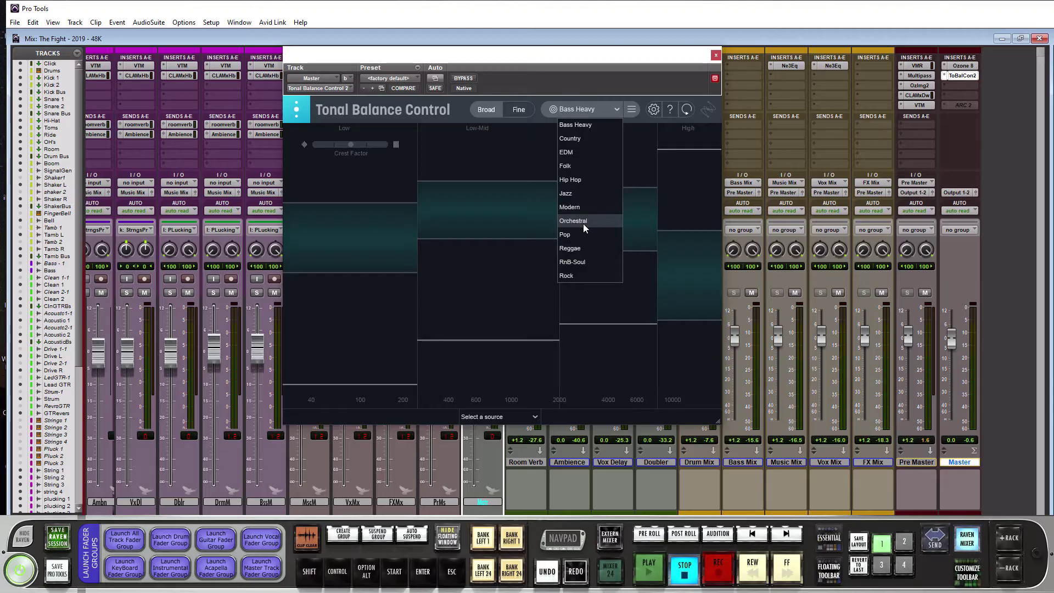
click(571, 276)
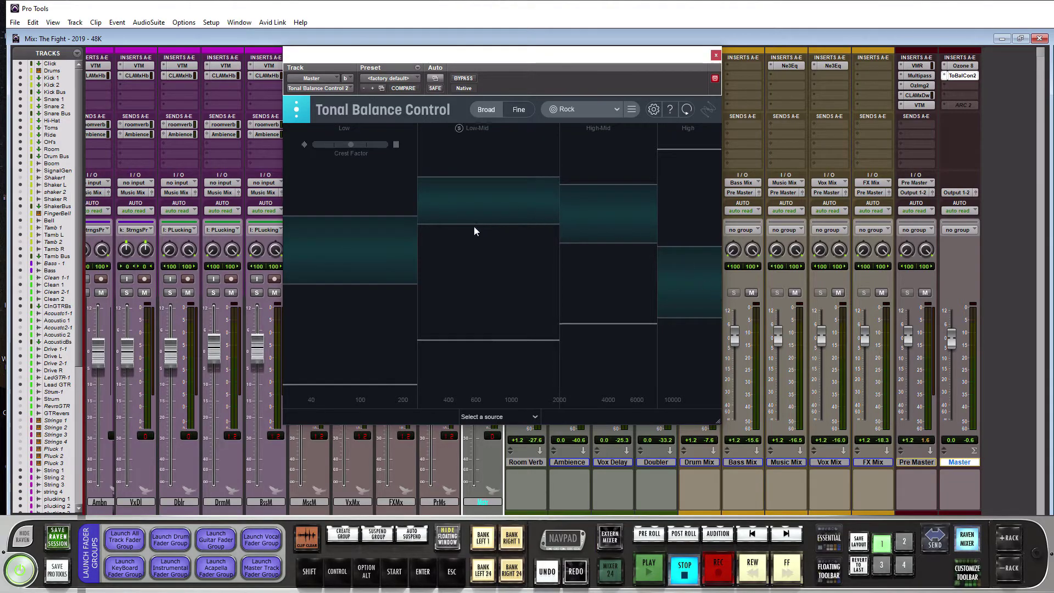
Open the custom target-curve menu in Tonal Balance Control, then dismiss it
click(632, 109)
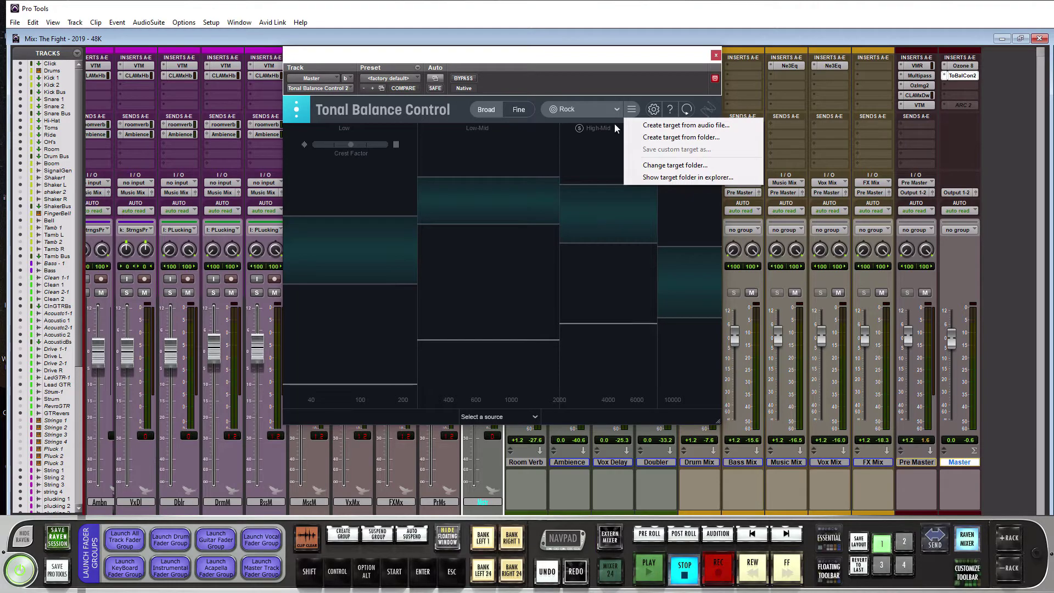
click(621, 71)
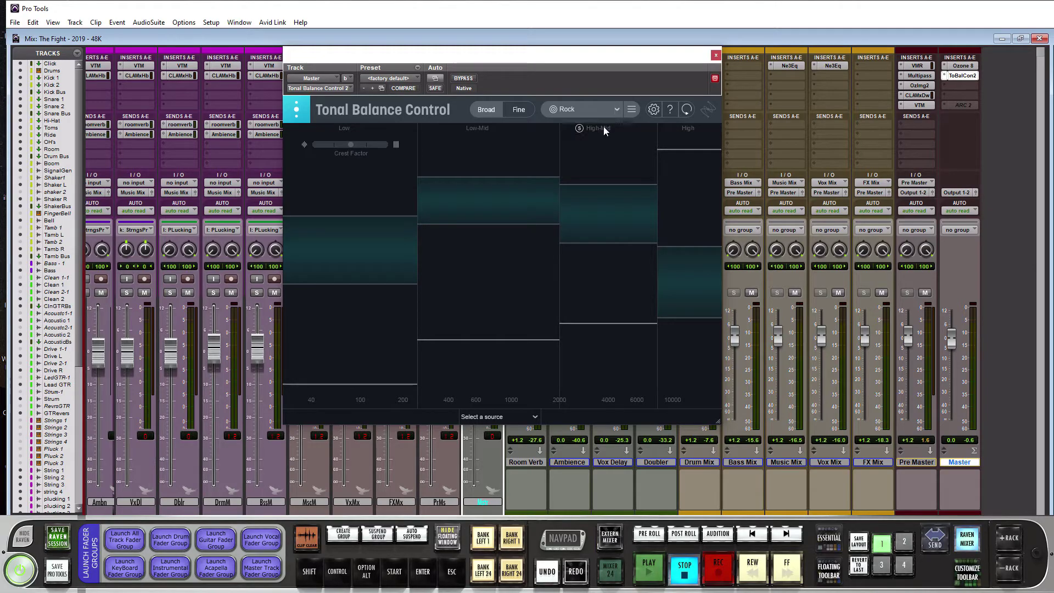
click(654, 109)
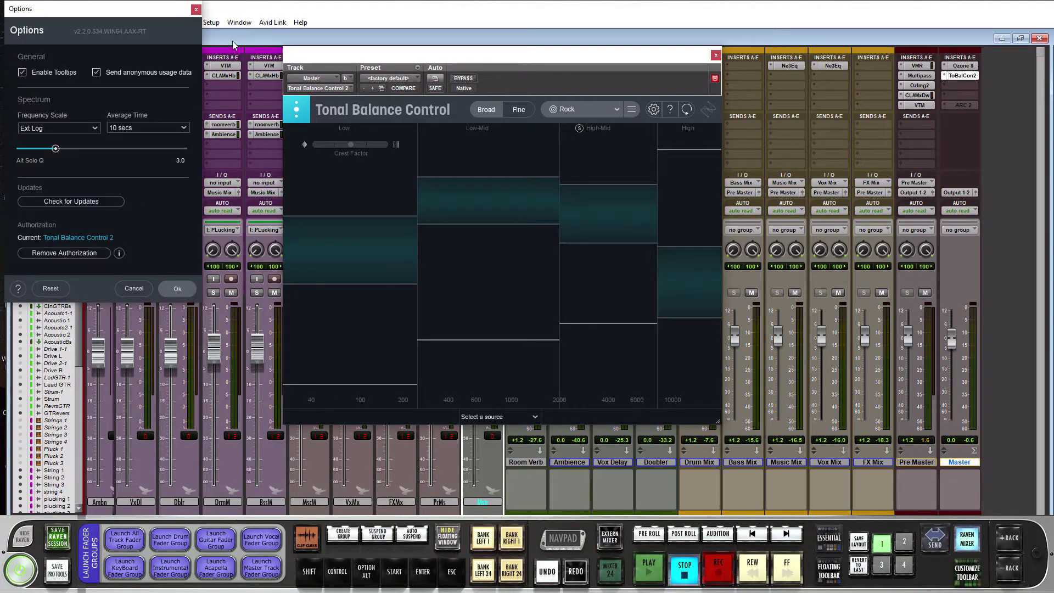
drag(103, 12, 397, 102)
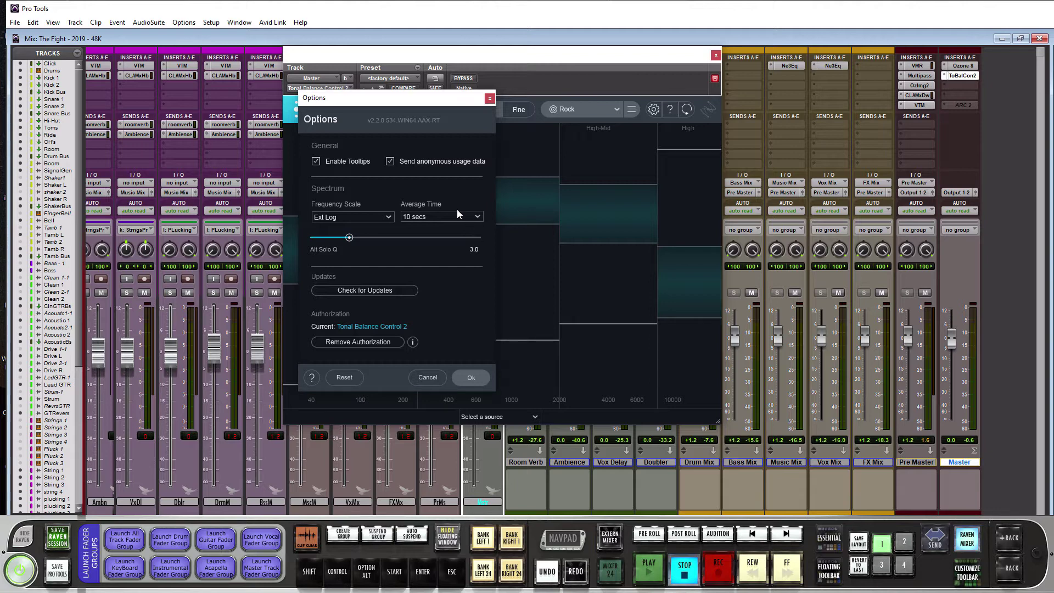
click(477, 216)
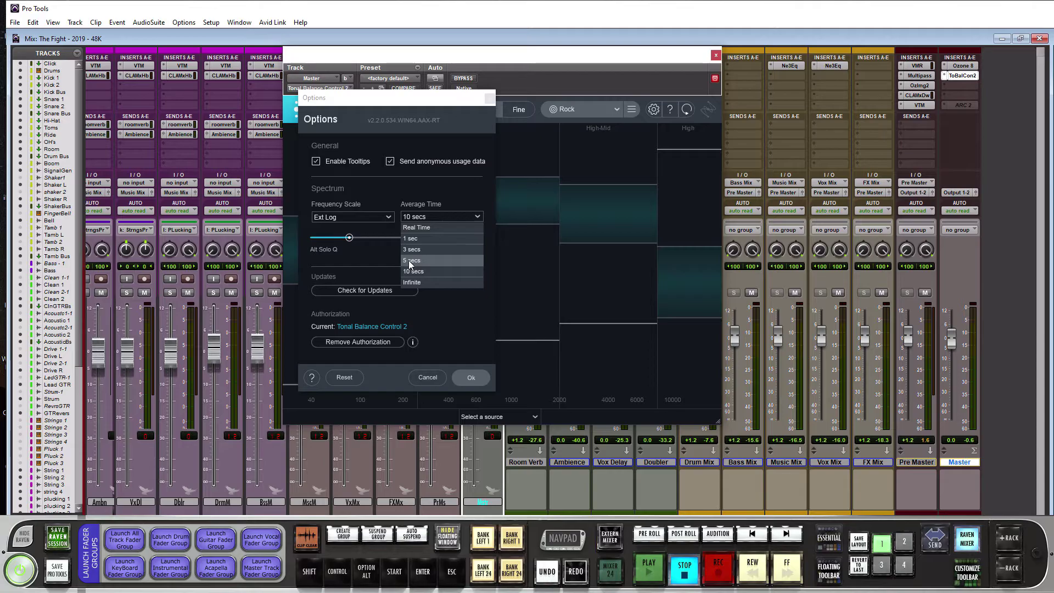
click(458, 190)
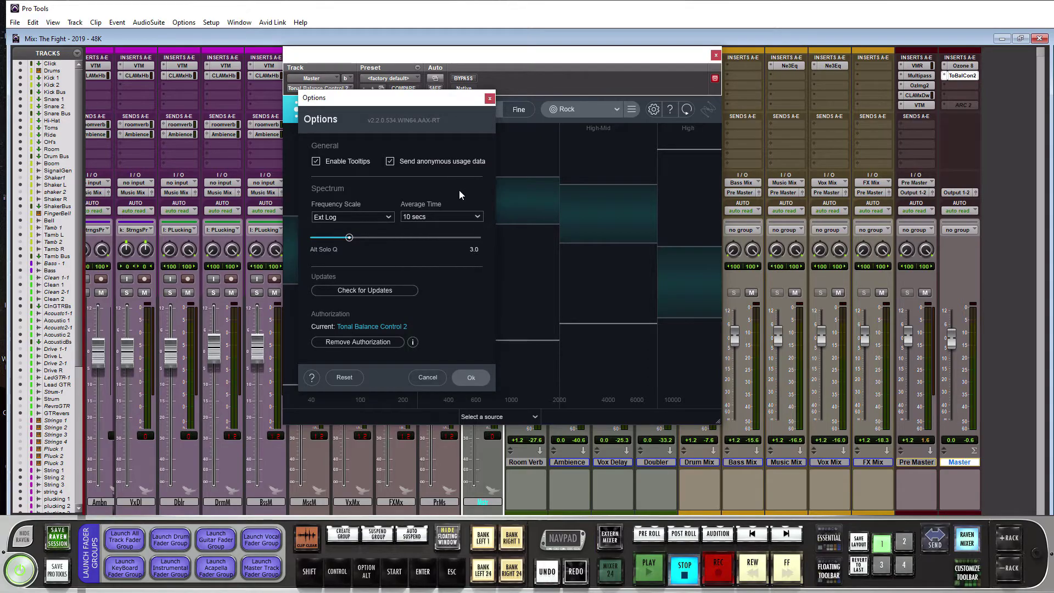
Confirm the Options dialog with Ok, then solo and unsolo the Low band
click(474, 376)
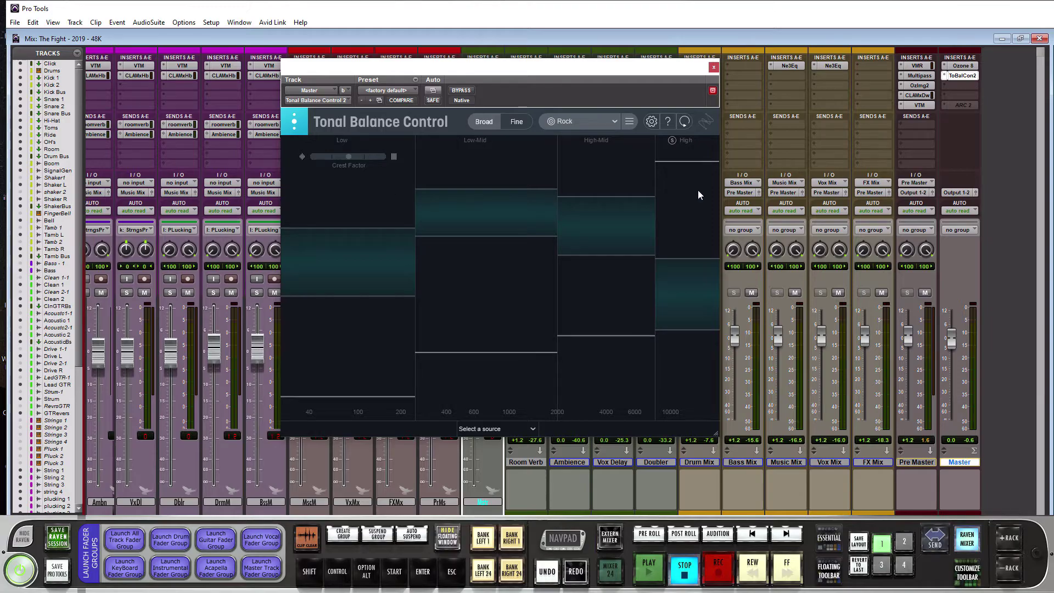
click(330, 141)
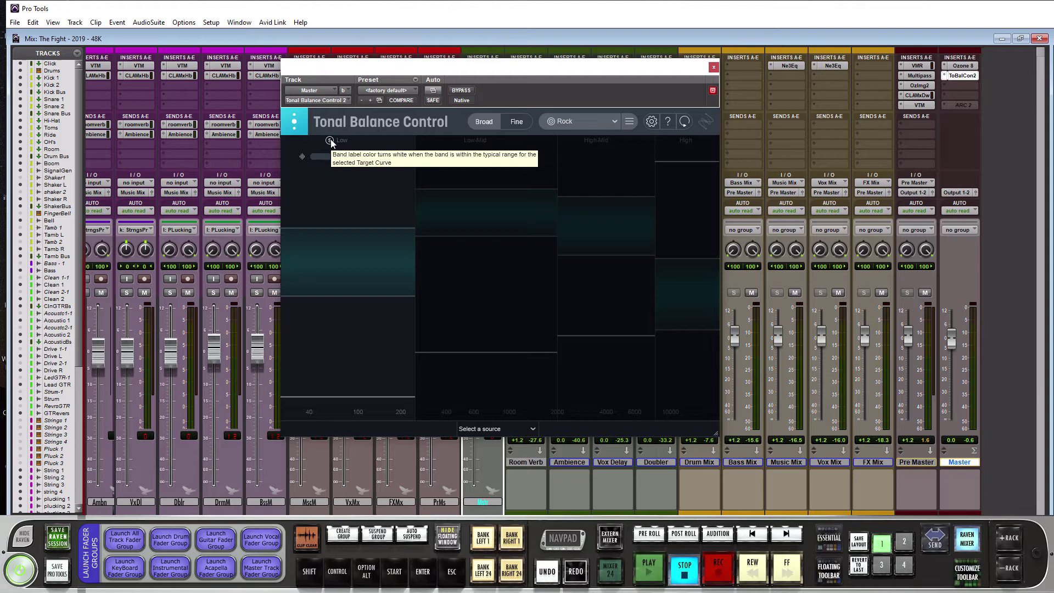
click(331, 139)
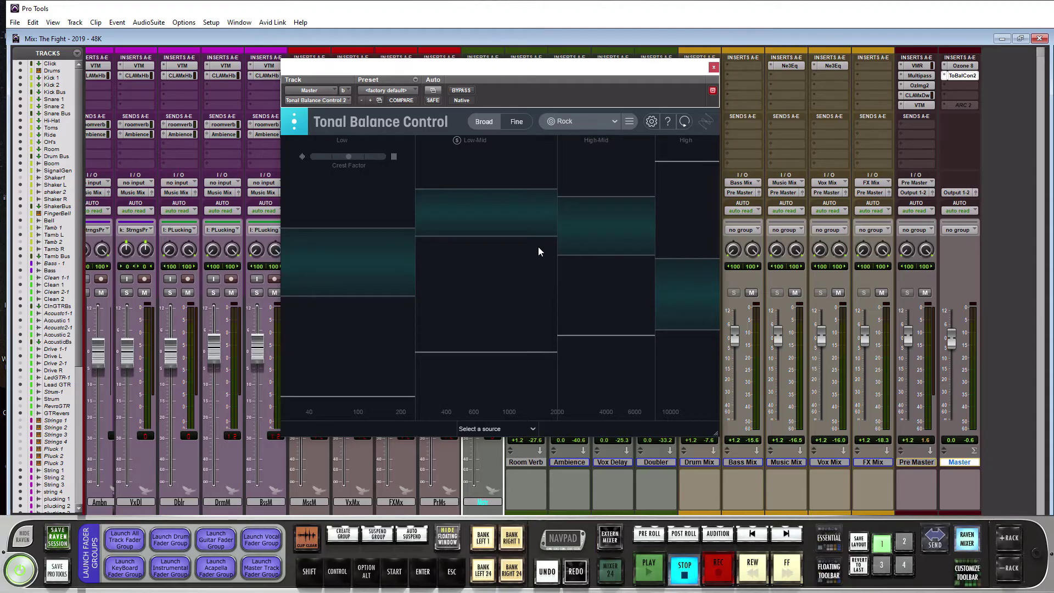
Check the reference source list, then move ToBalCon2 from insert b to insert c
drag(433, 67, 392, 29)
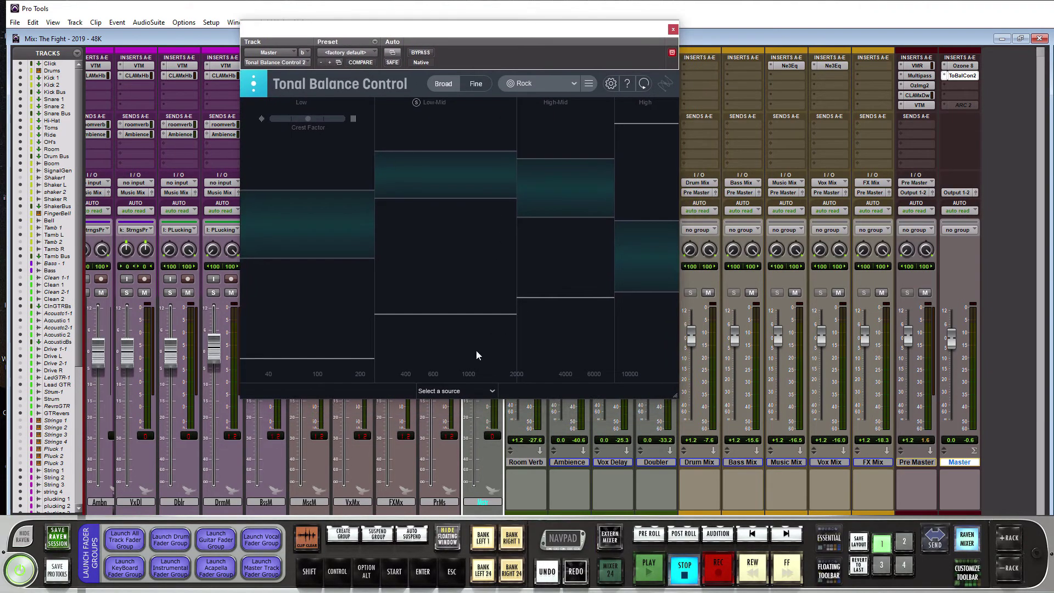
click(492, 391)
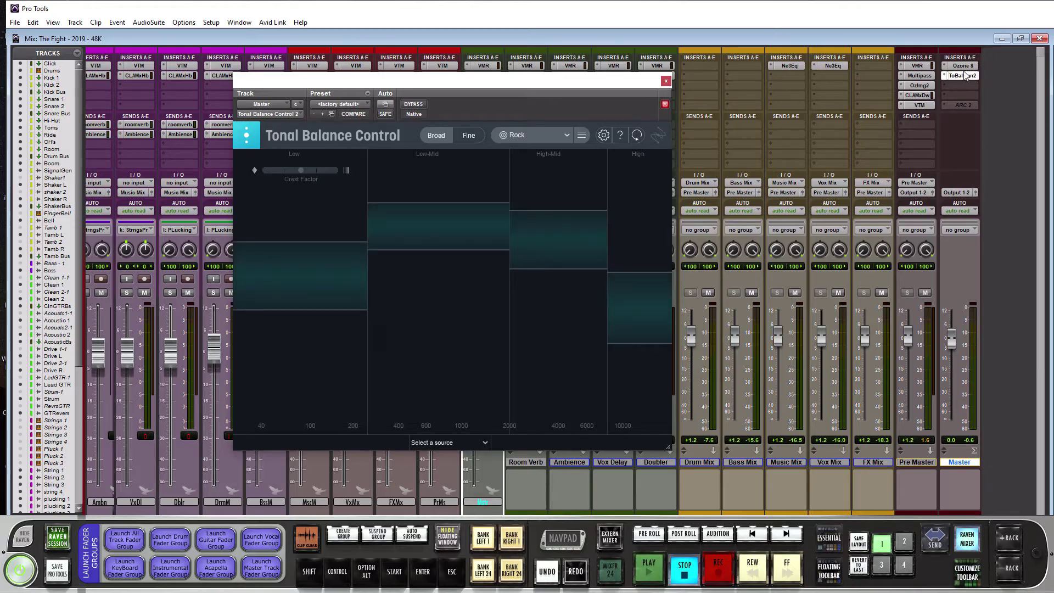
drag(964, 77, 959, 85)
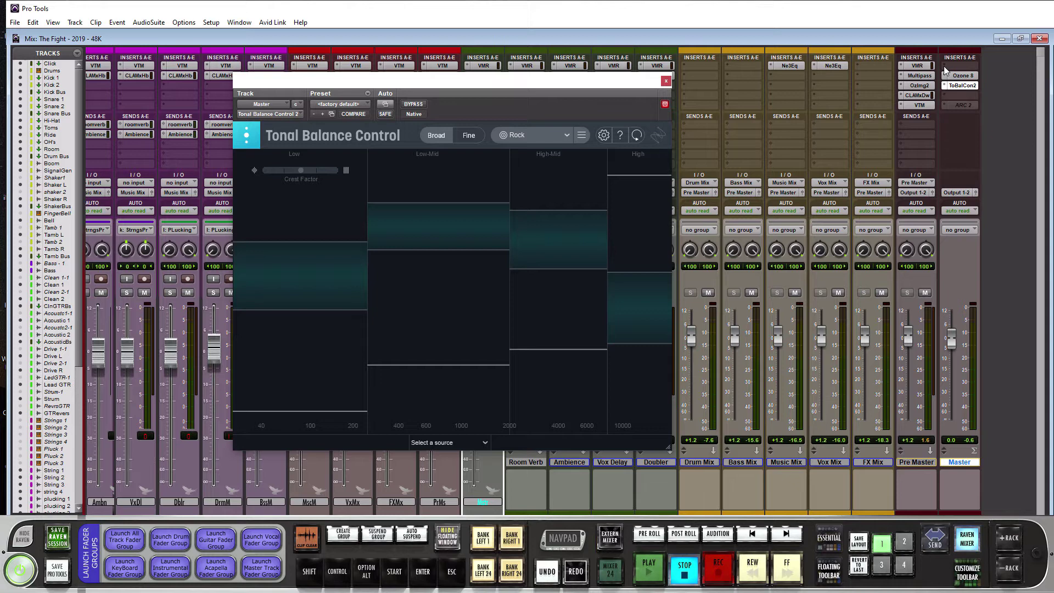
Add Neutron 3 Equalizer to the Master's top insert slot
click(946, 67)
mouse_move(969, 96)
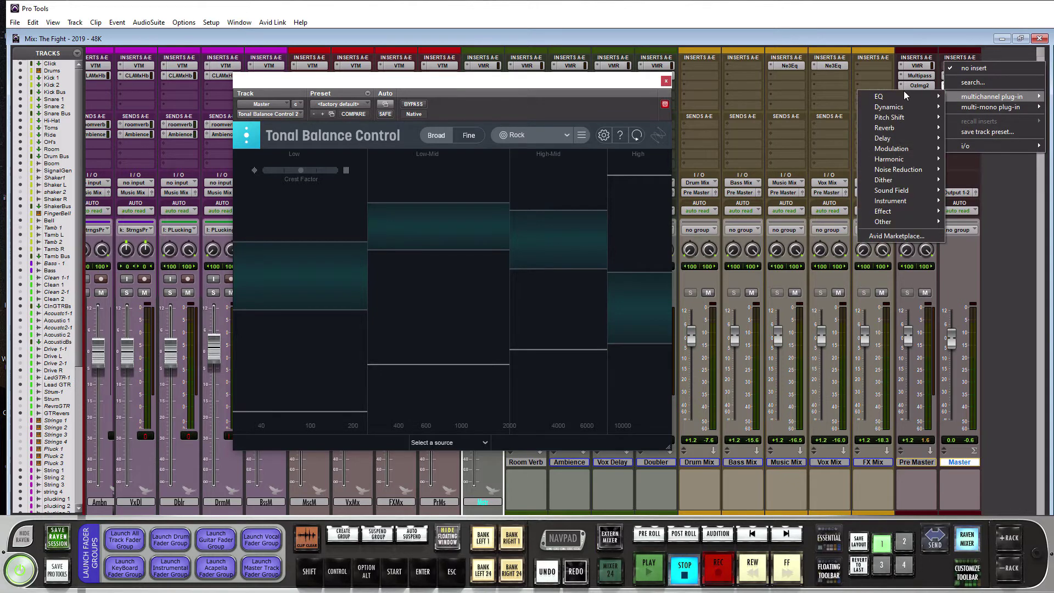
mouse_move(904, 96)
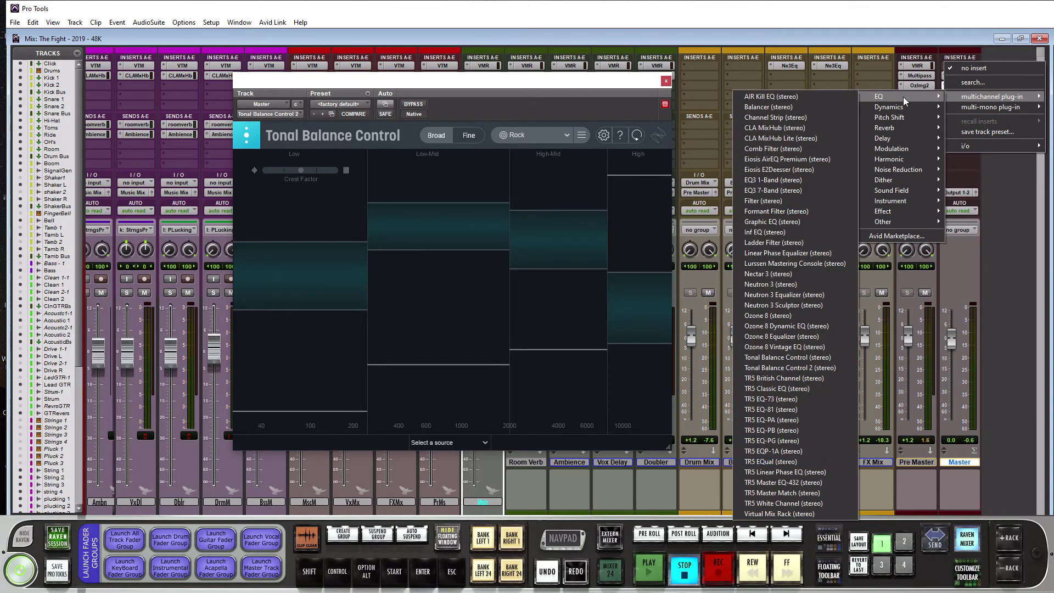
click(785, 295)
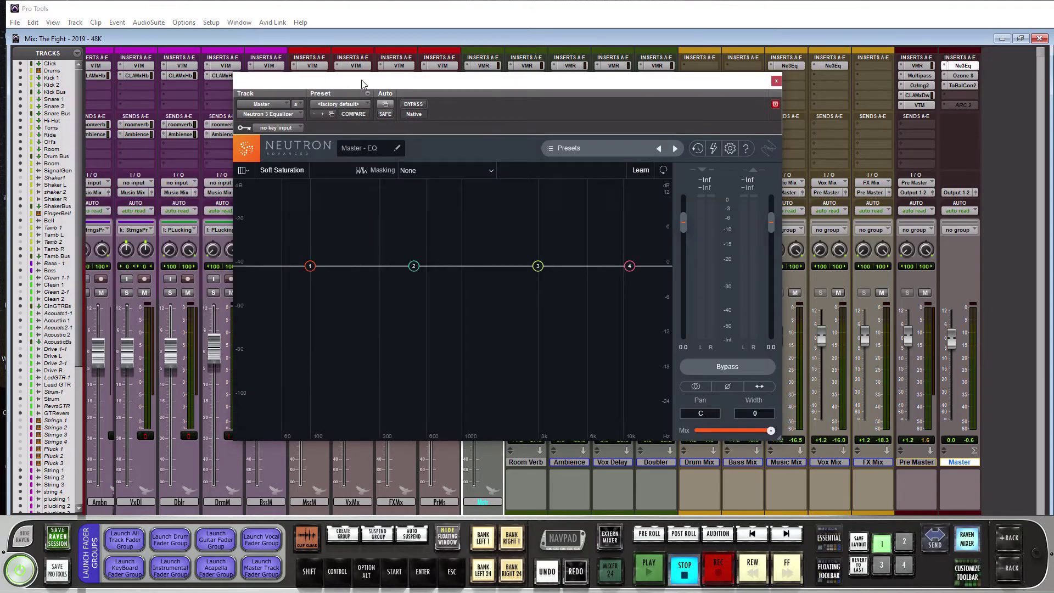
Reopen Tonal Balance Control and place it beside the Neutron window
drag(397, 81, 281, 71)
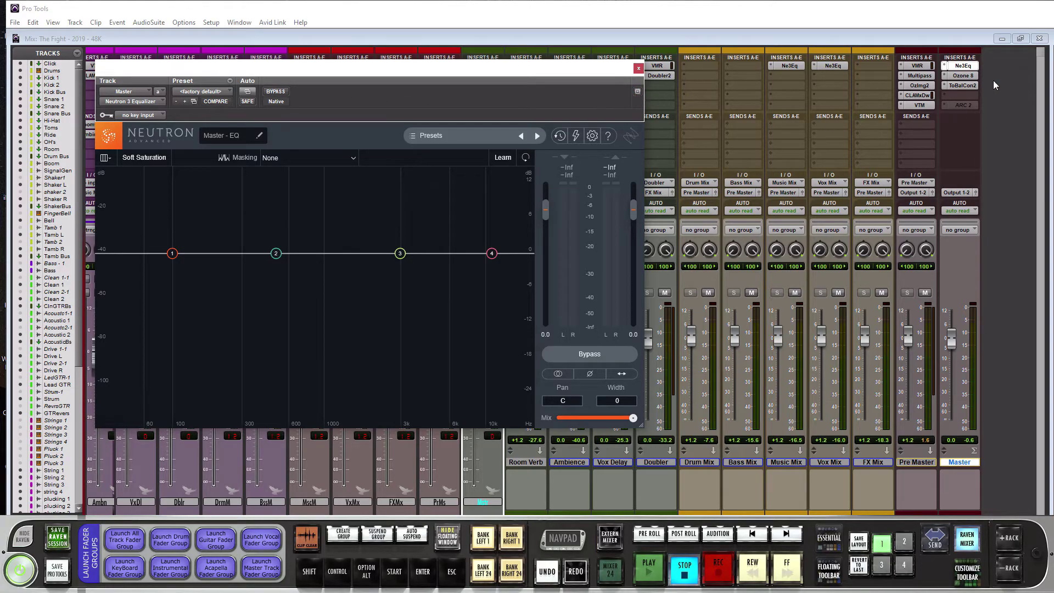
click(963, 86)
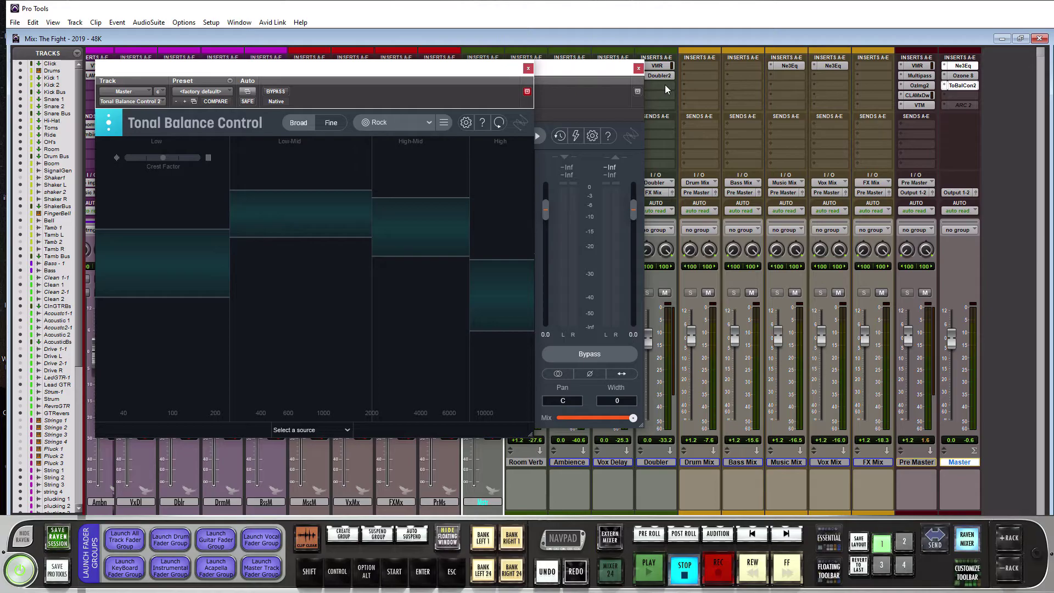
drag(292, 74, 675, 47)
Pick 'Master - EQ' as Tonal Balance Control's source and shift the window right
click(725, 405)
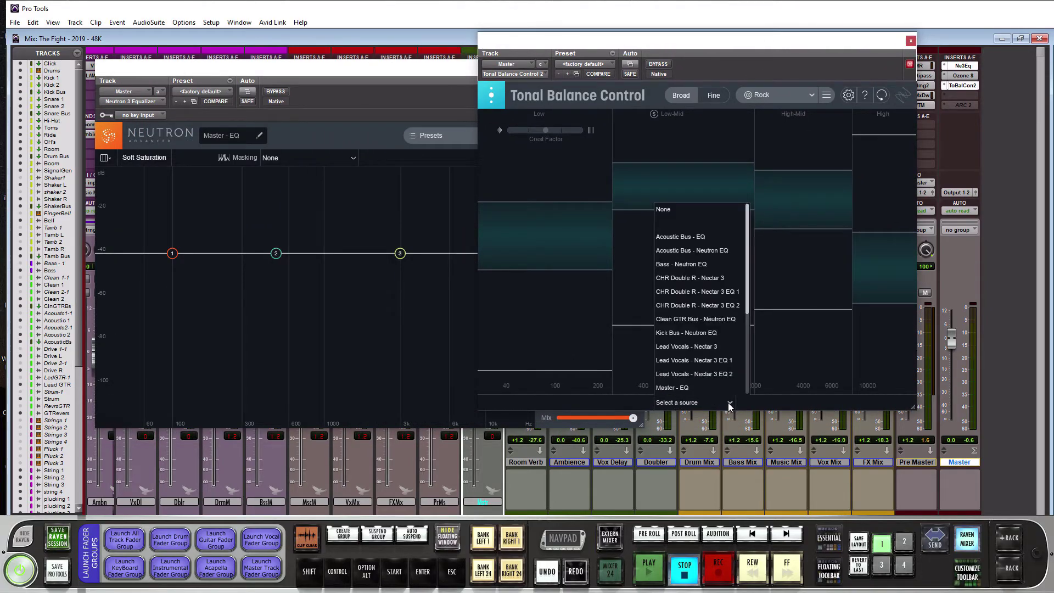
scroll(705, 331, down, 2)
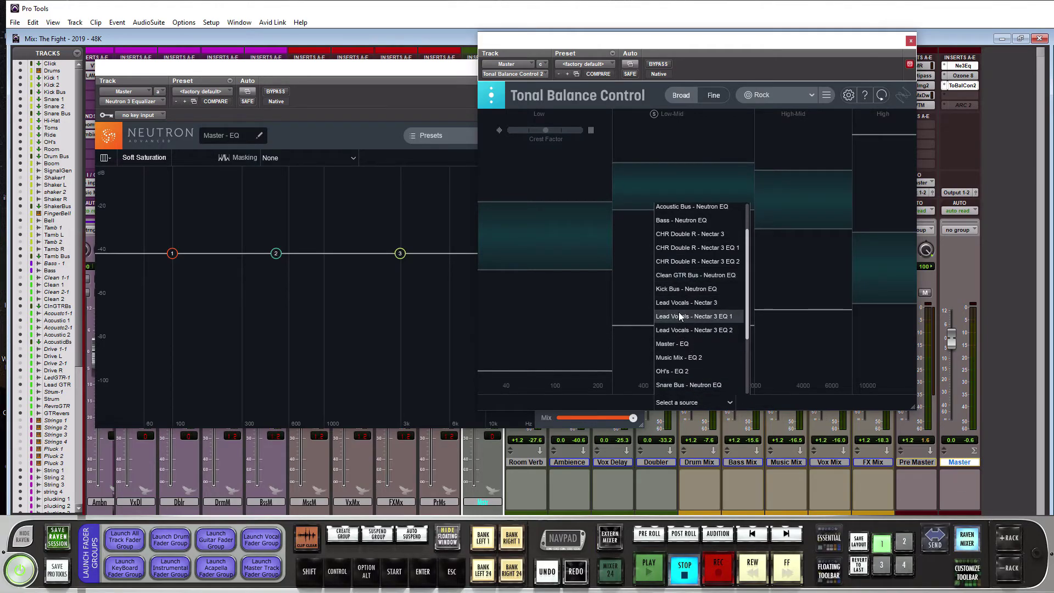
click(672, 344)
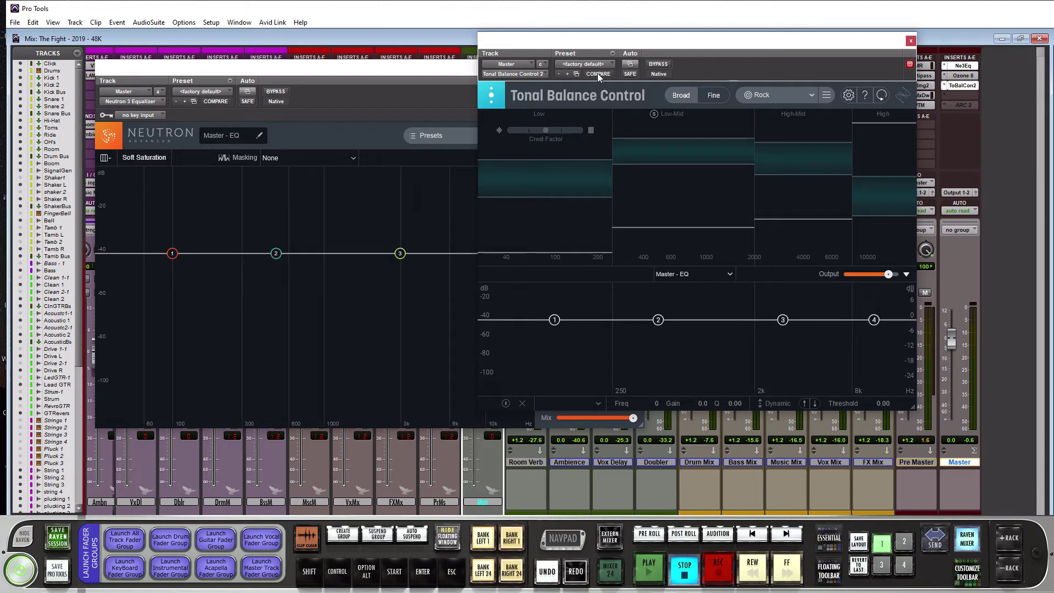
drag(575, 46, 648, 44)
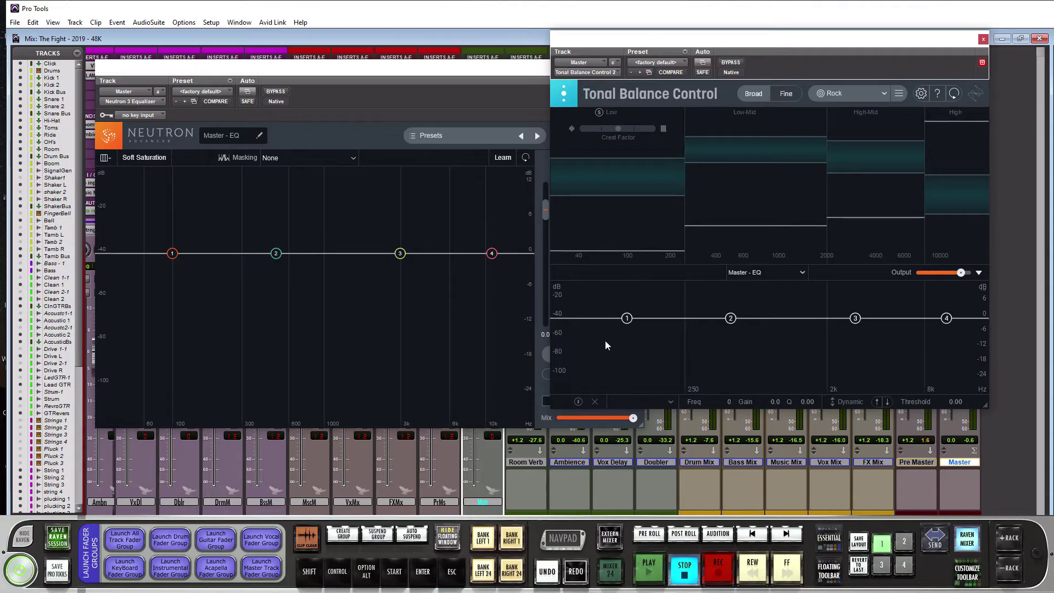
Dip EQ nodes 2 and 3 and pull the high shelf to about 11086 Hz, -1.5 dB
mouse_move(628, 322)
mouse_down()
mouse_move(628, 301)
mouse_move(627, 317)
mouse_up()
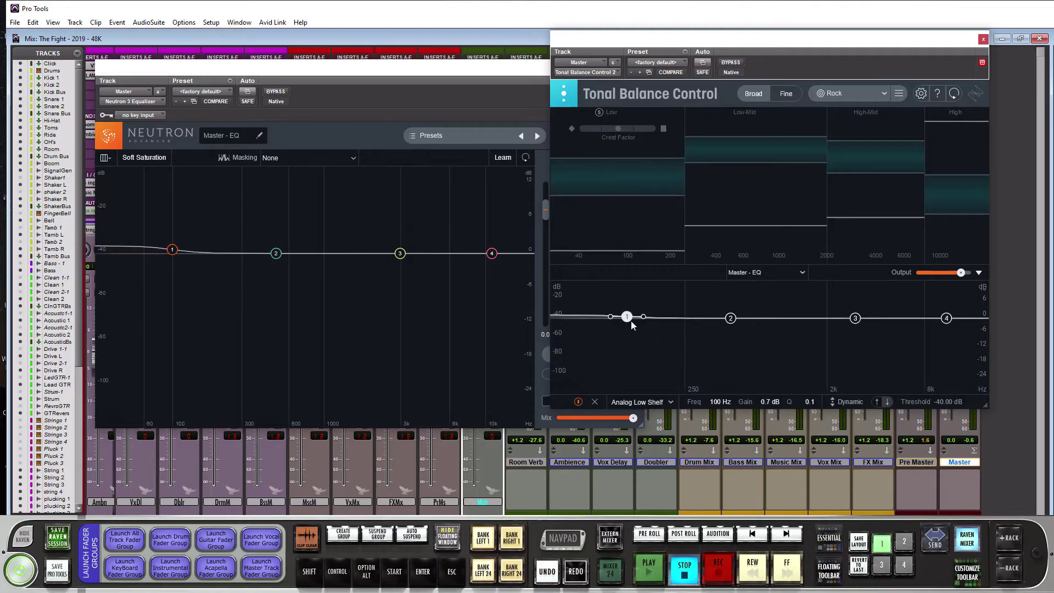
drag(733, 322, 755, 326)
mouse_move(855, 318)
mouse_down()
mouse_move(854, 308)
mouse_move(869, 327)
mouse_up()
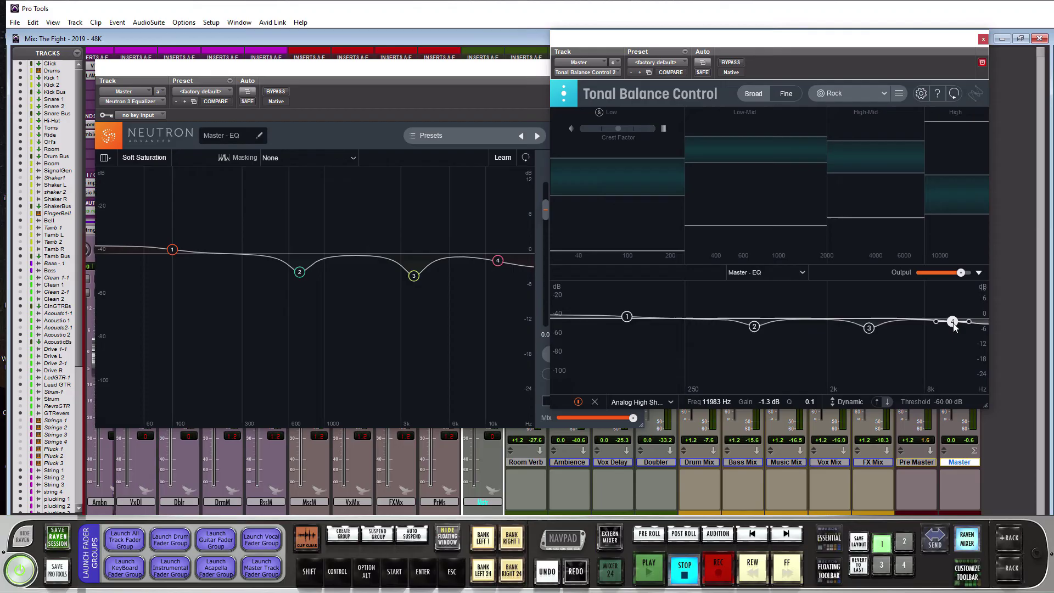
drag(955, 327, 948, 326)
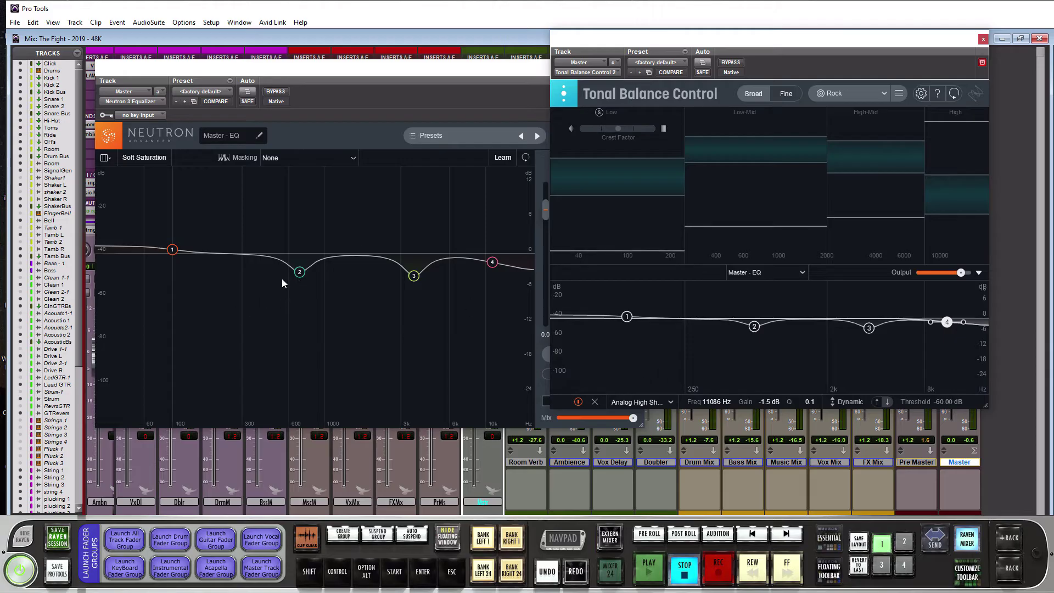
Reset EQ nodes 1–4 to 0 dB and rearrange the Neutron and Tonal Balance windows
click(627, 317)
click(756, 329)
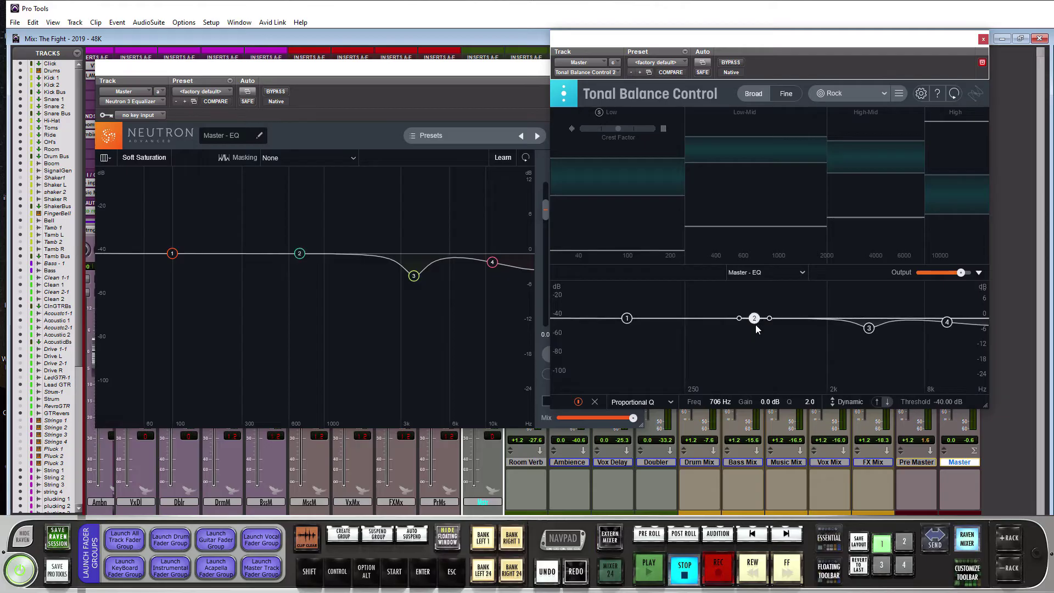
click(871, 329)
click(940, 323)
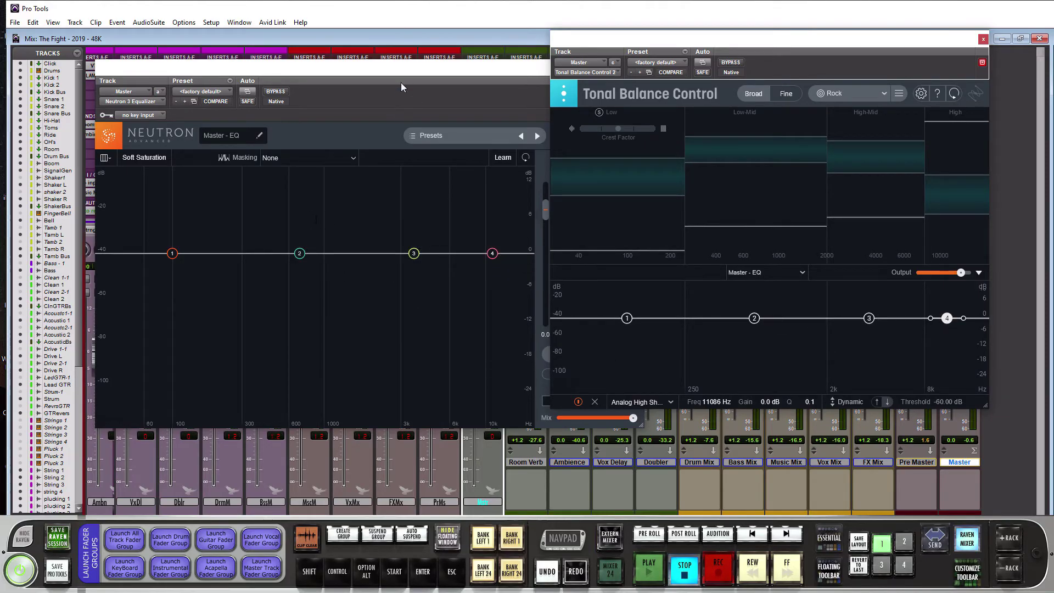
drag(406, 68, 362, 83)
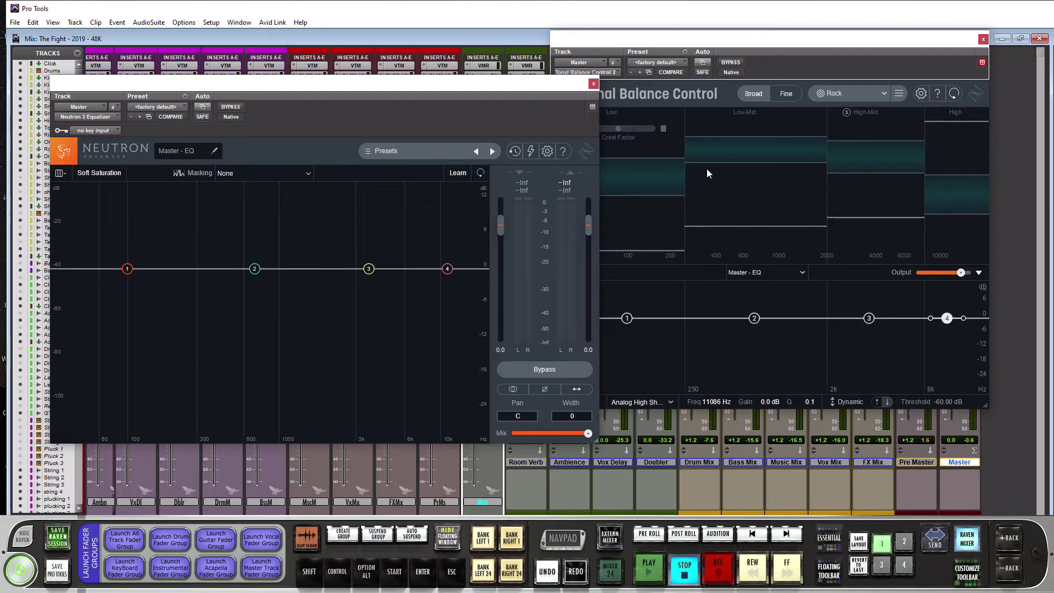
drag(609, 40, 249, 65)
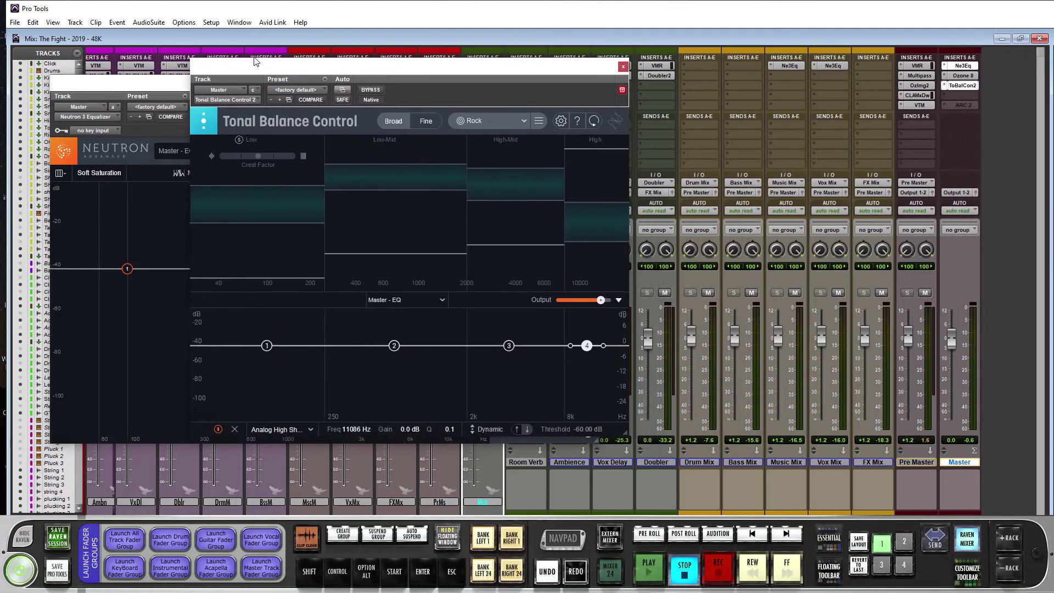
Set Tonal Balance Control's EQ source to None and start playback
click(441, 299)
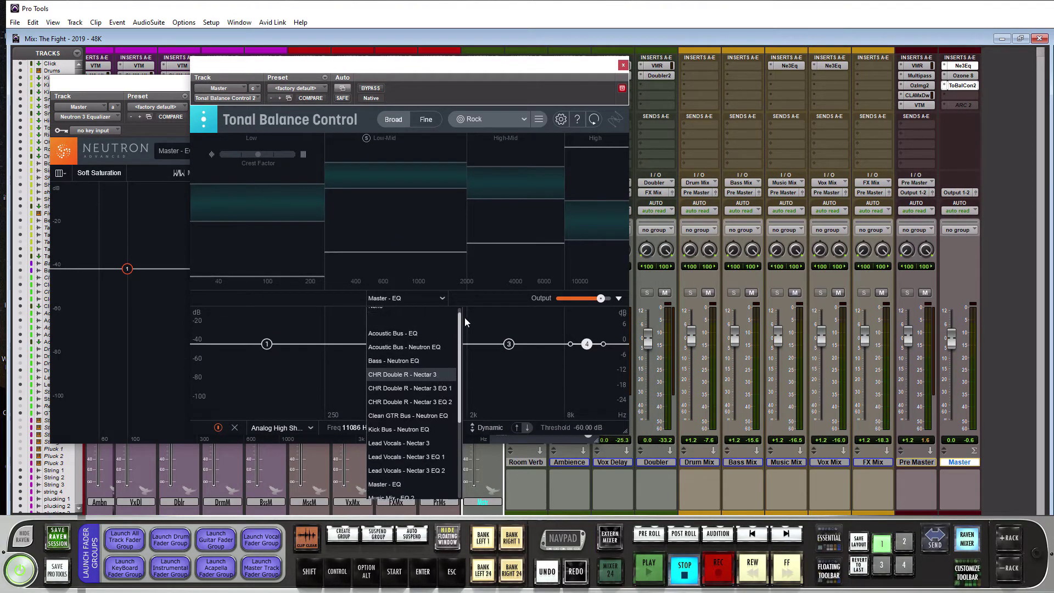
click(387, 314)
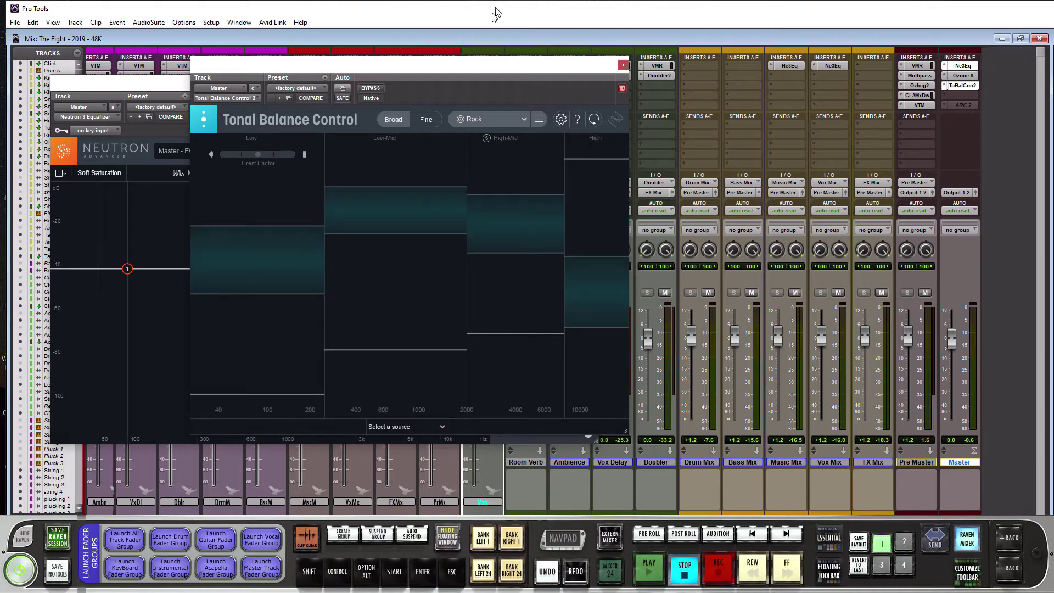
key(space)
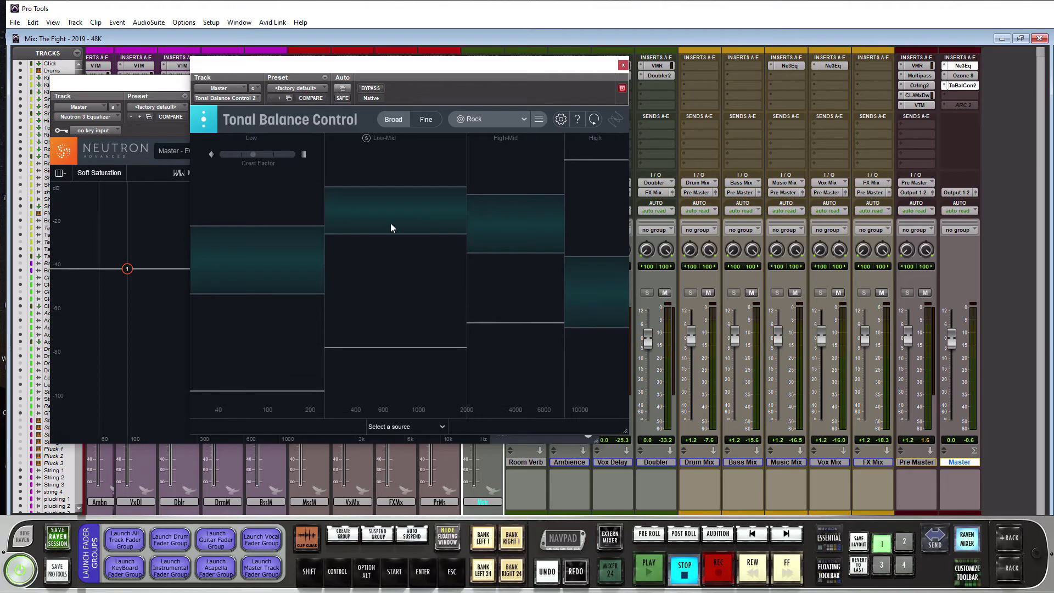
Switch Tonal Balance Control to the Fine curve and play the mix against the Rock target, then stop
click(424, 120)
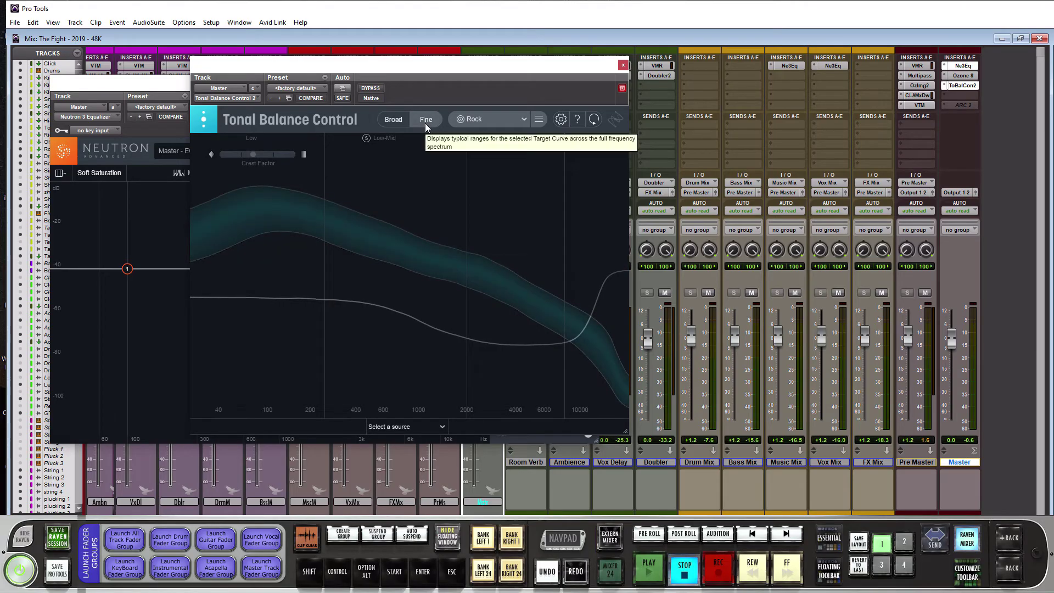
key(space)
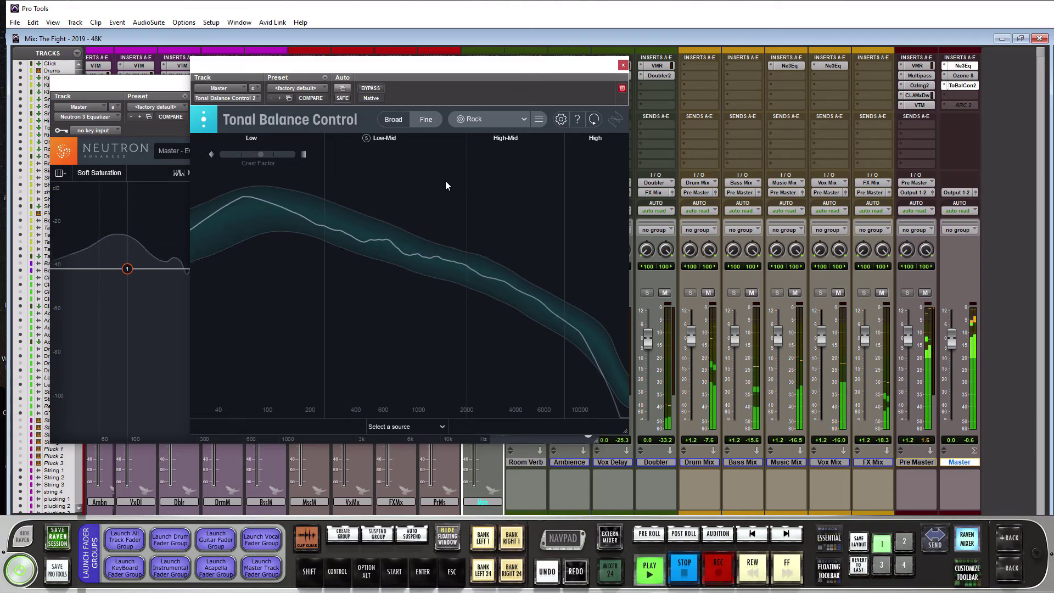
key(space)
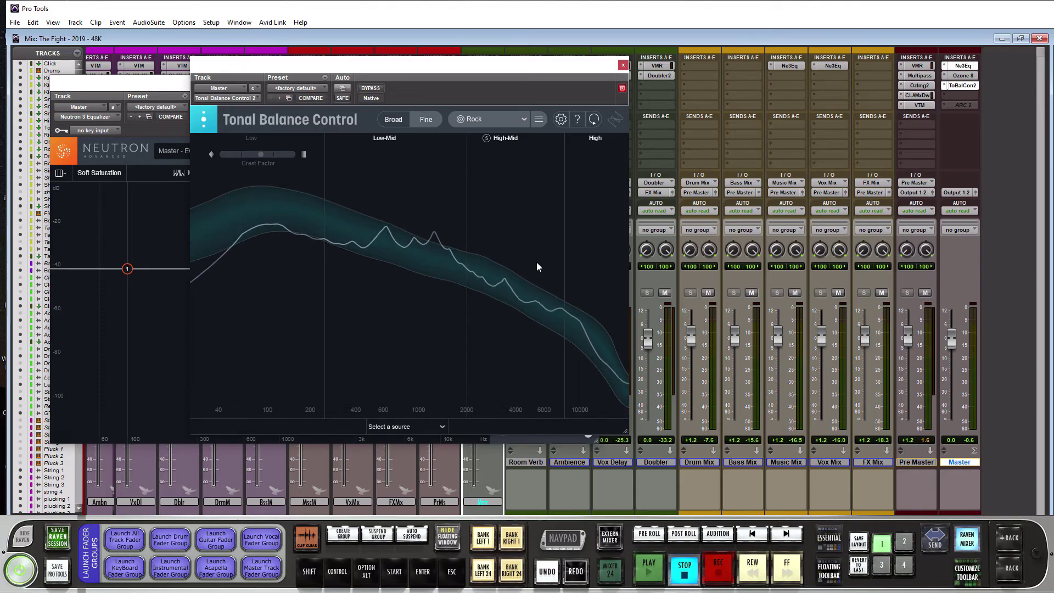
key(space)
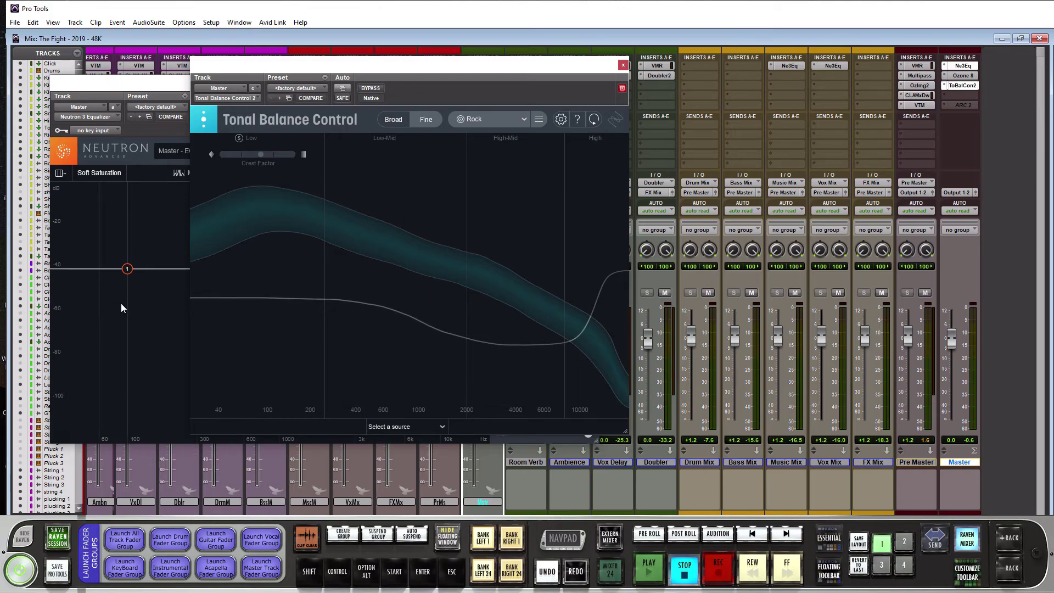
Move Tonal Balance Control aside to check the Neutron EQ, then back, and switch to Broad view
drag(314, 64, 546, 65)
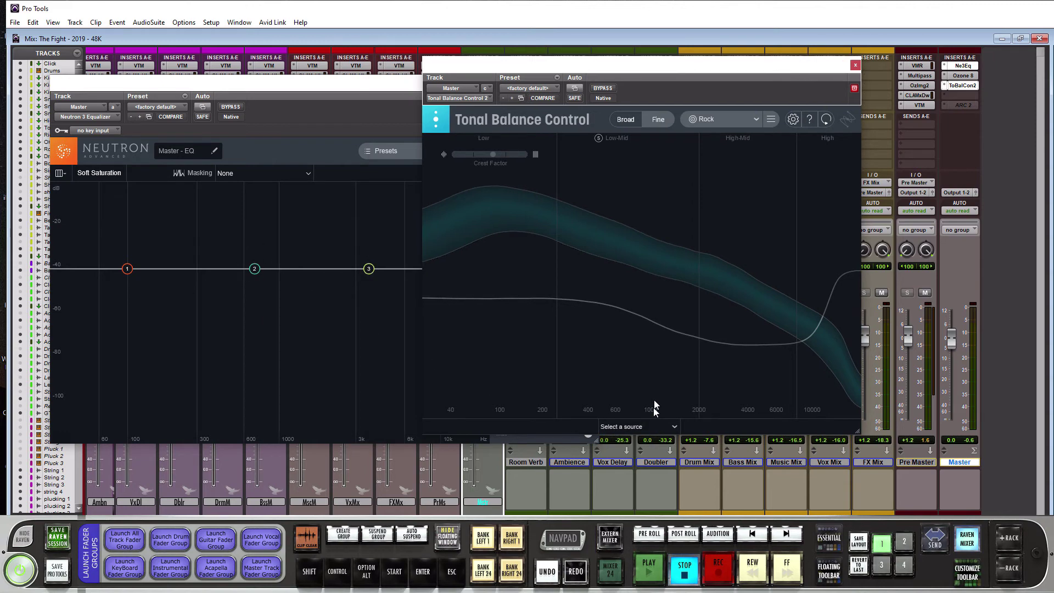
drag(546, 65, 325, 68)
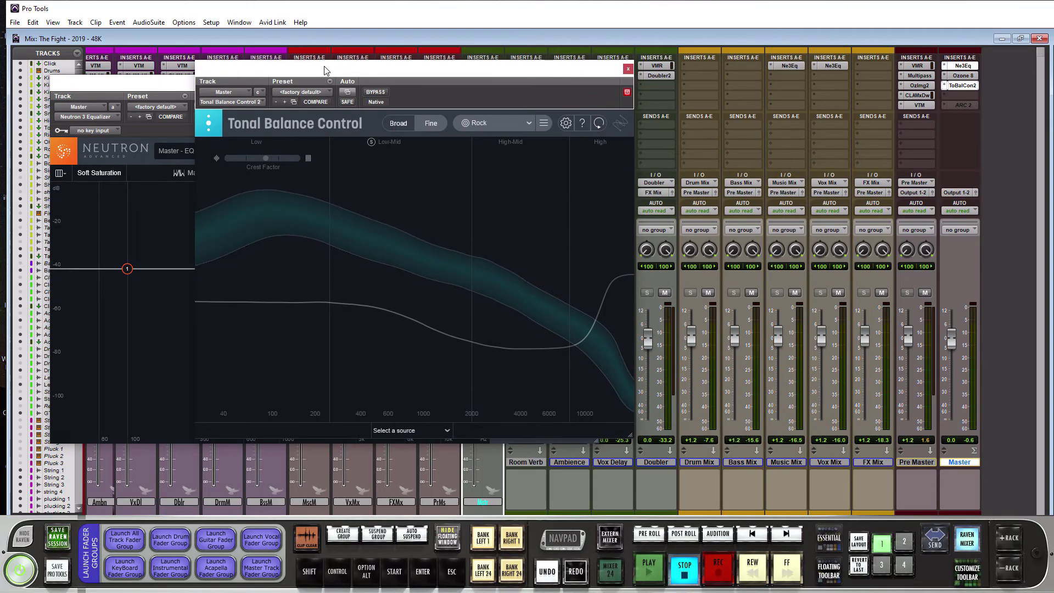
click(397, 123)
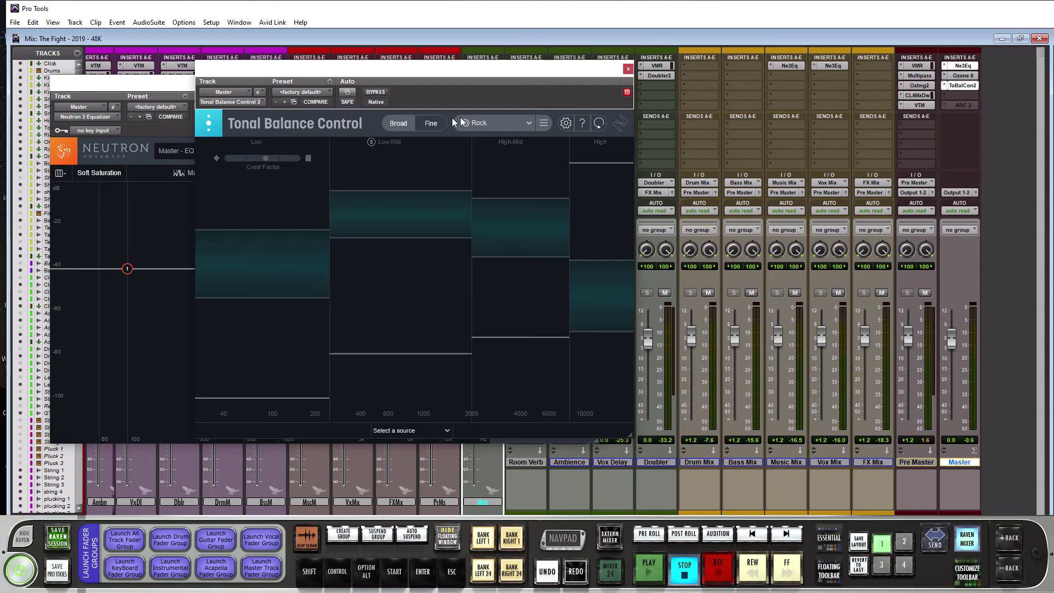
Use 'Create target from audio file...' to build a target from TEST in the Music folder
click(544, 124)
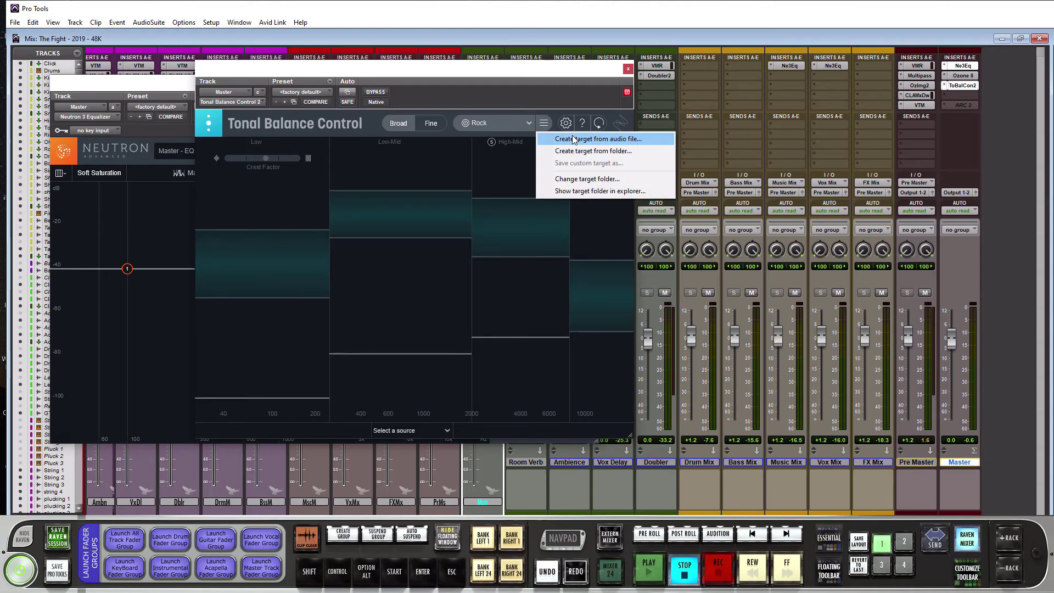
click(575, 140)
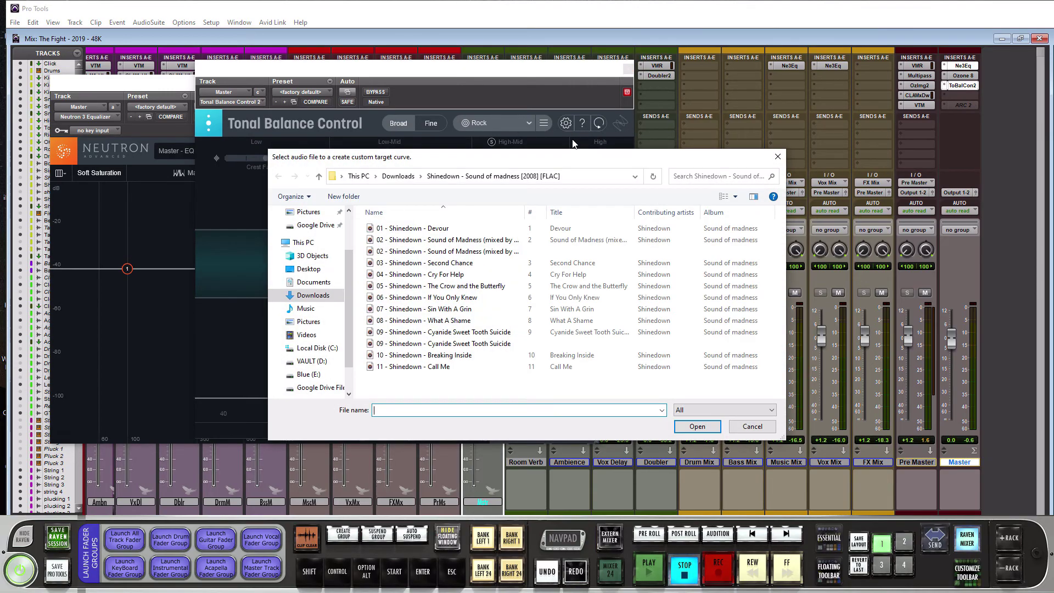
click(308, 309)
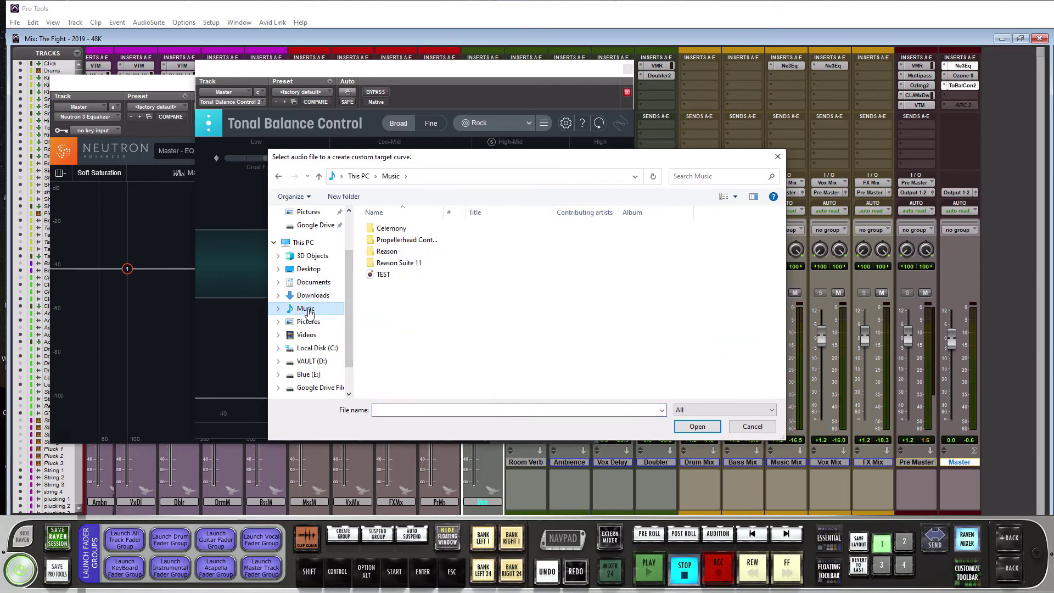
double_click(381, 275)
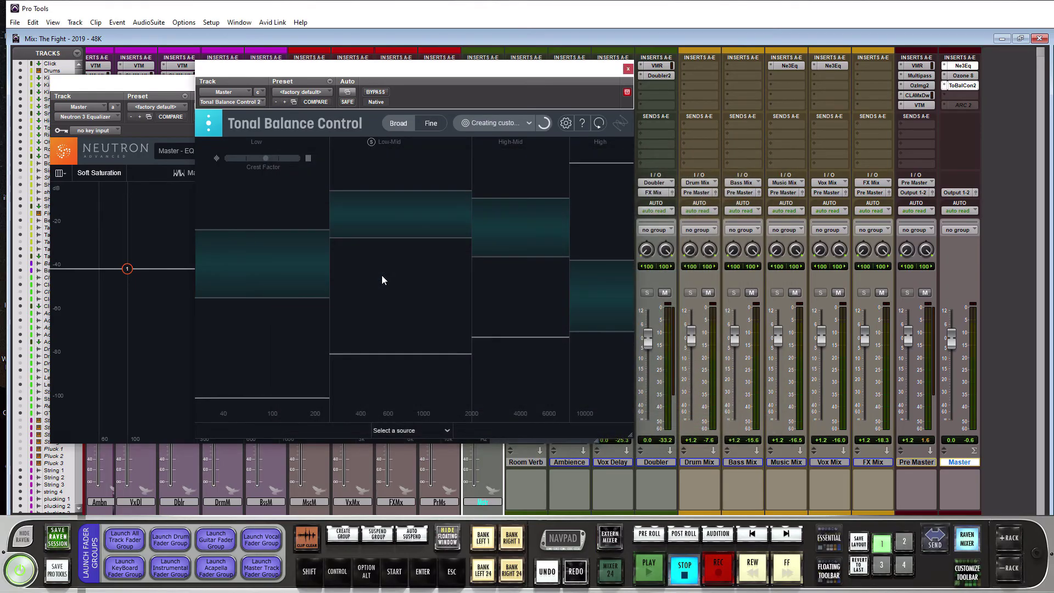